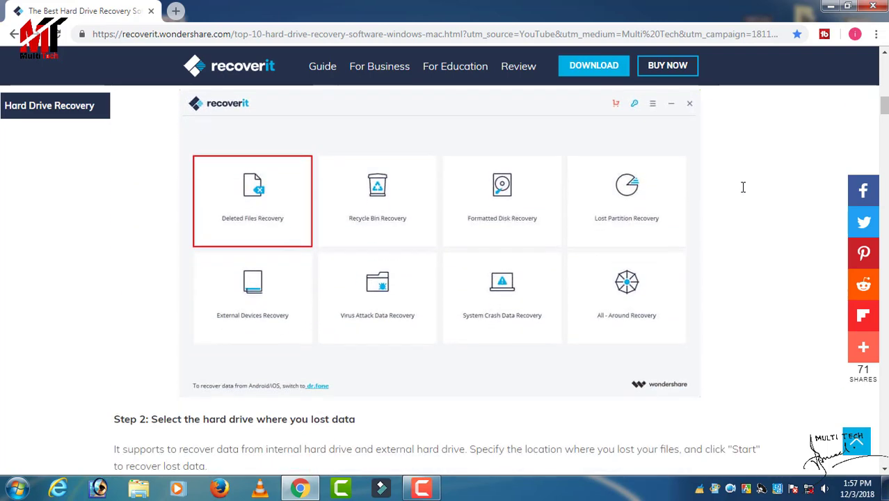
Step: Review the Recoverit article's recovery instructions and download options in the browser, and return to the desktop
scroll(743, 187, down, 4)
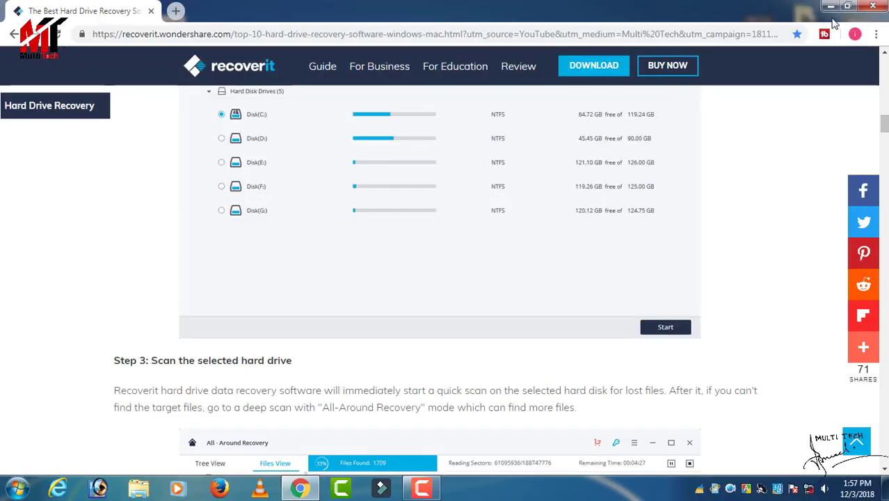
key(super+d)
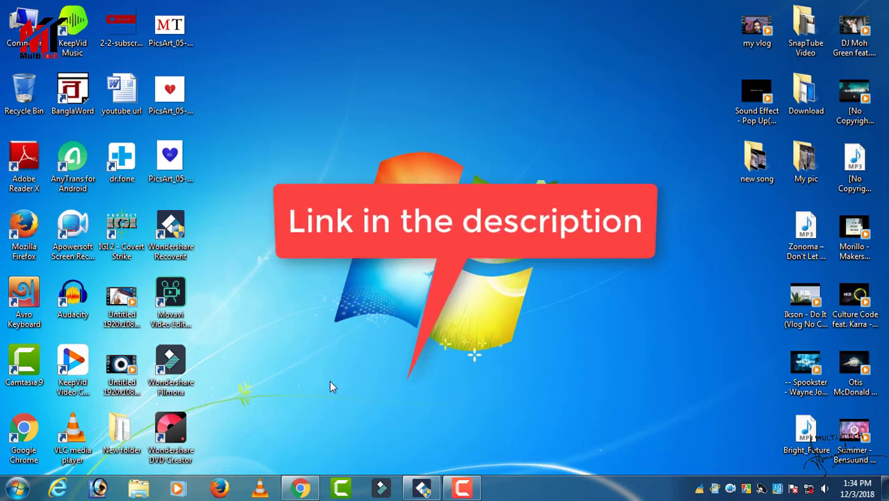
click(300, 488)
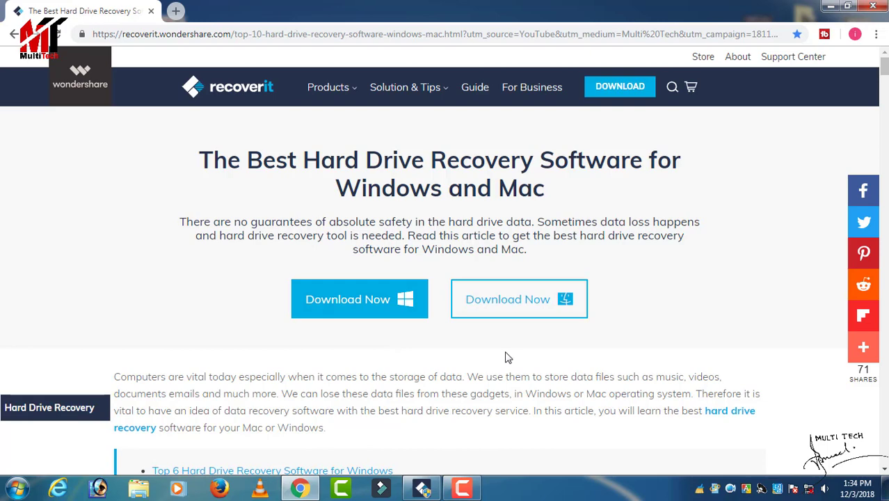
click(303, 487)
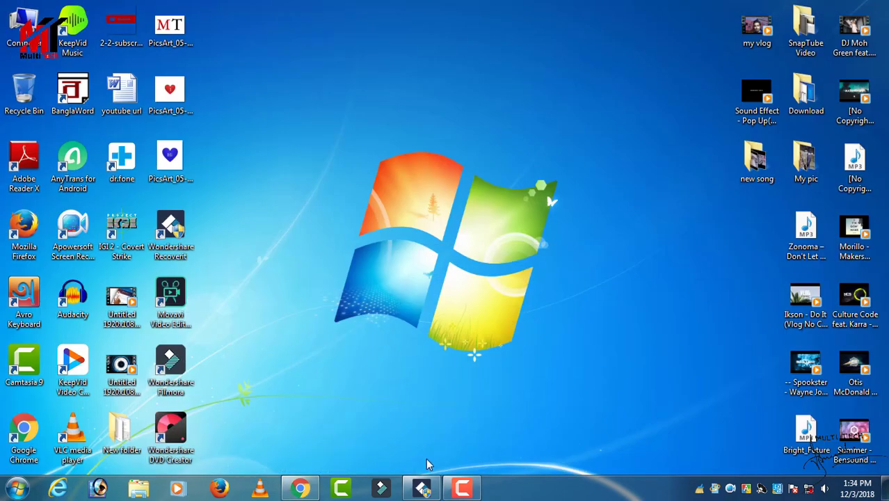
Step: Switch to Recoverit, view the External Devices Recovery page and return to the overview of recovery modes
click(422, 487)
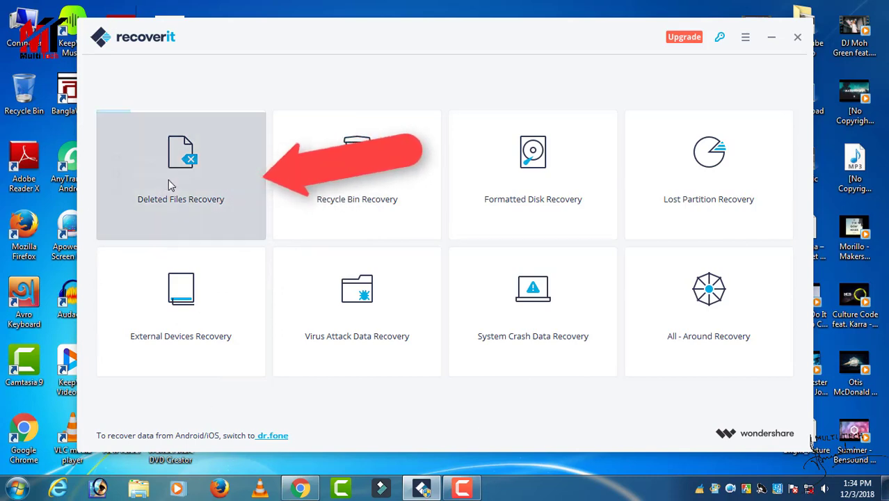
mouse_move(191, 197)
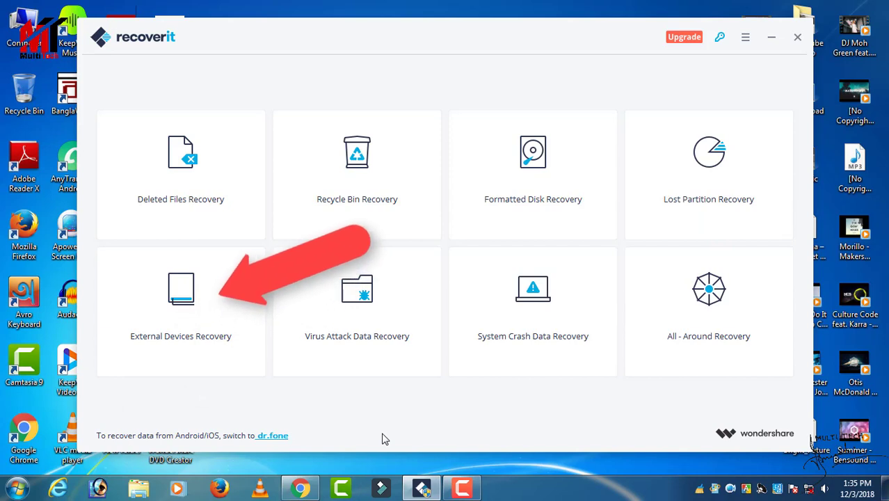
click(196, 331)
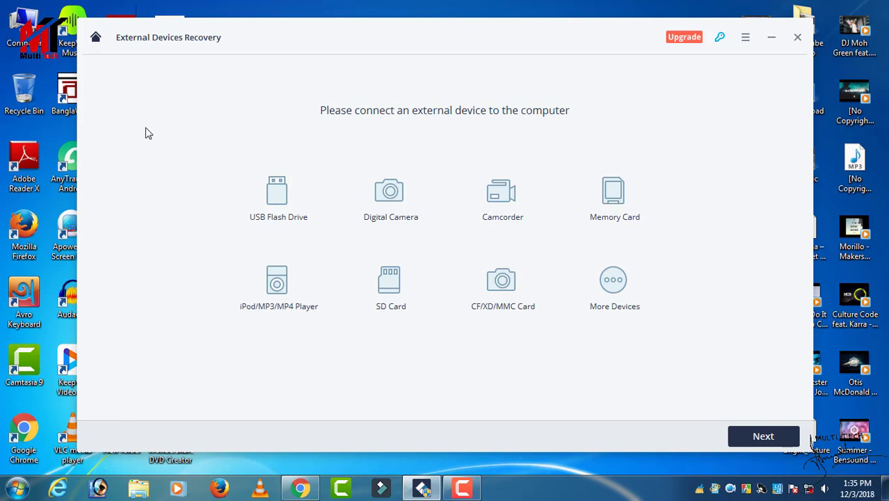
click(93, 35)
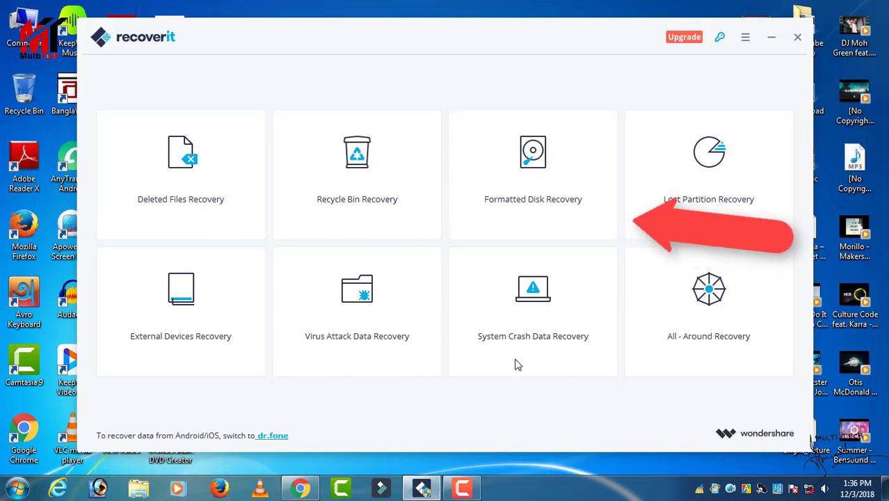
mouse_move(544, 336)
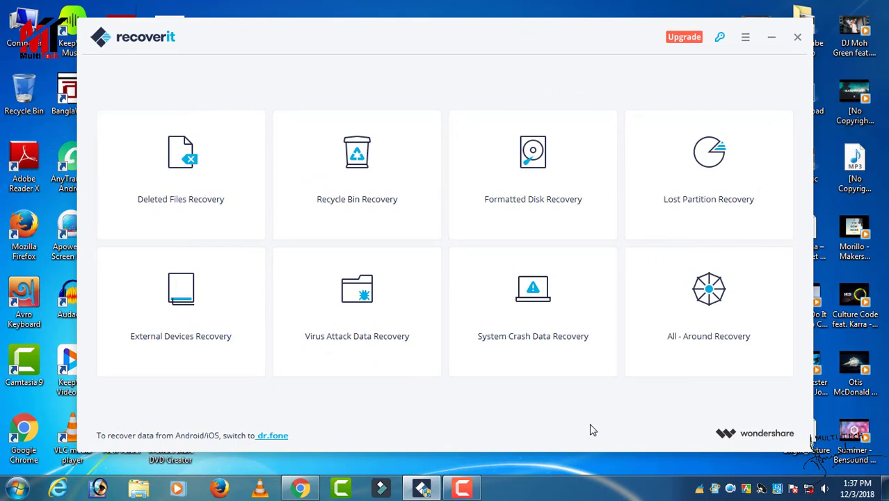
Step: Delete the four PicsArt photos from Local Disk (E:) to the Recycle Bin and close the folder window
click(422, 488)
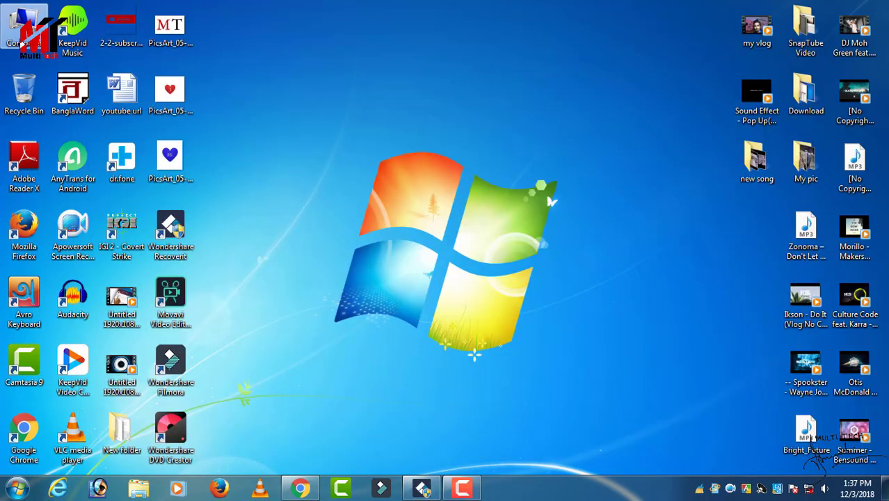
double_click(22, 43)
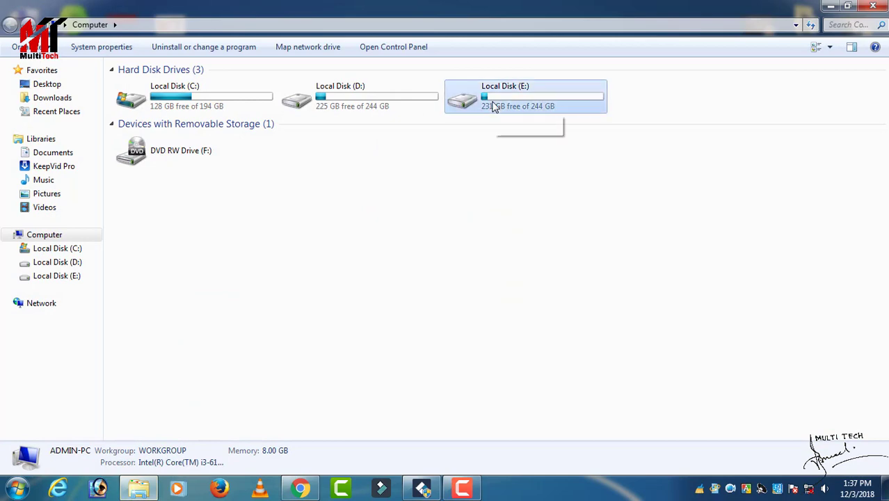
double_click(493, 106)
drag(315, 221, 139, 164)
right_click(156, 185)
click(191, 421)
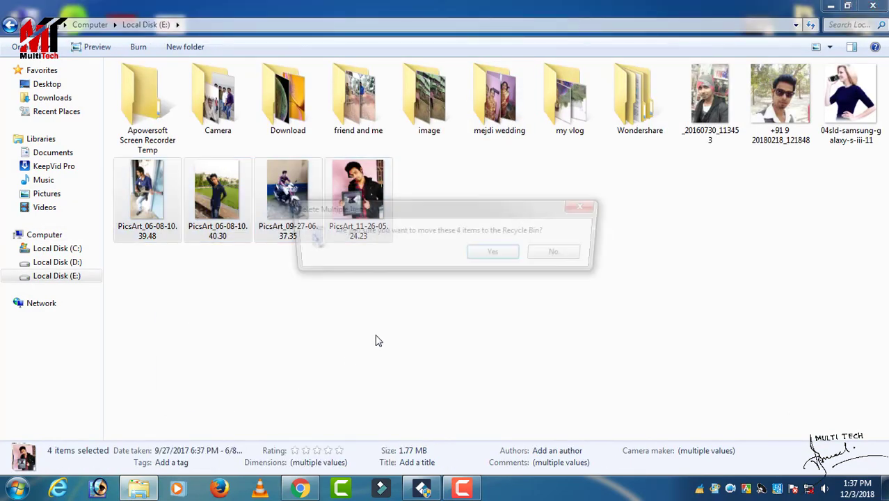
click(492, 255)
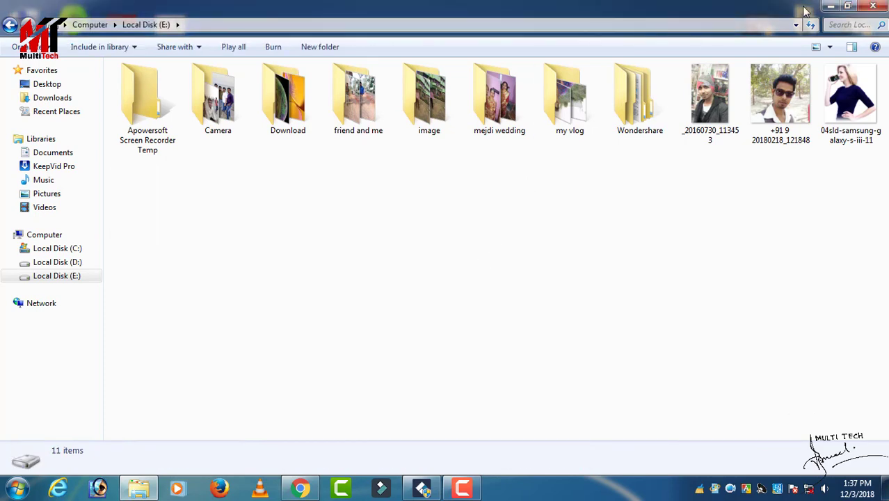
click(872, 5)
Step: Empty the Recycle Bin to permanently delete its contents
right_click(19, 94)
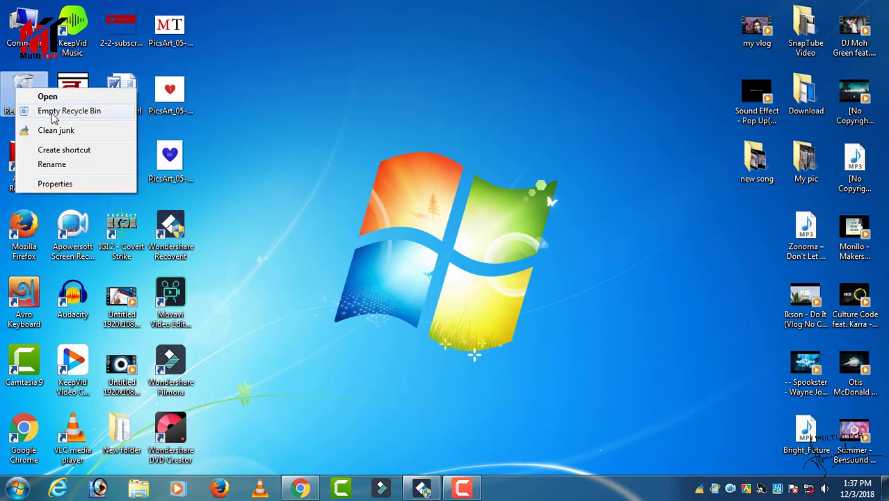
click(53, 111)
click(496, 255)
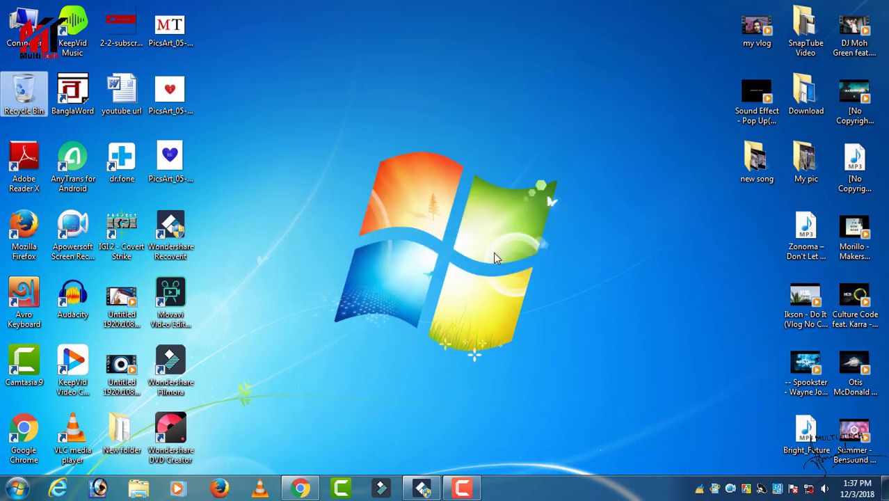
Step: Switch to Recoverit and scan Disk(E:) with Deleted Files Recovery
click(418, 486)
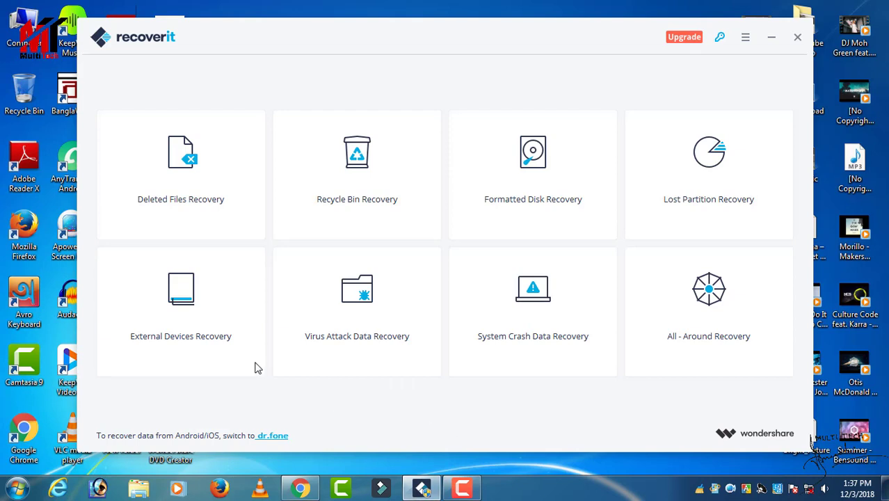
click(184, 199)
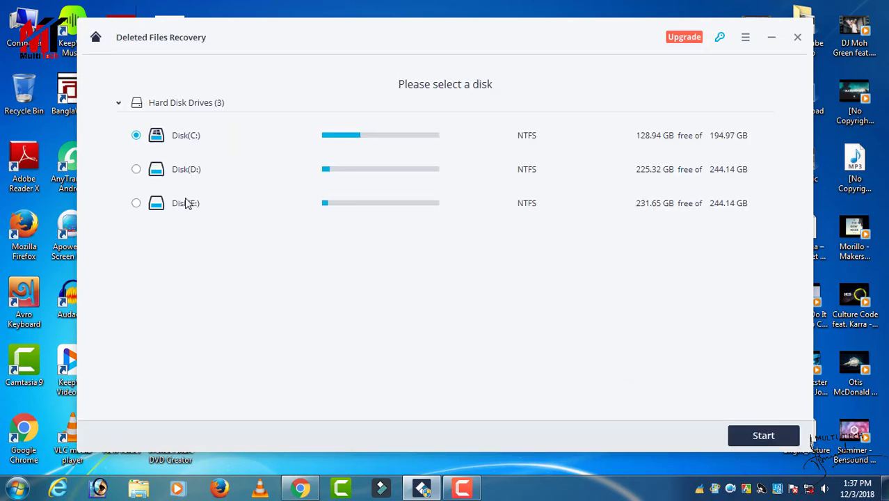
click(137, 204)
click(764, 439)
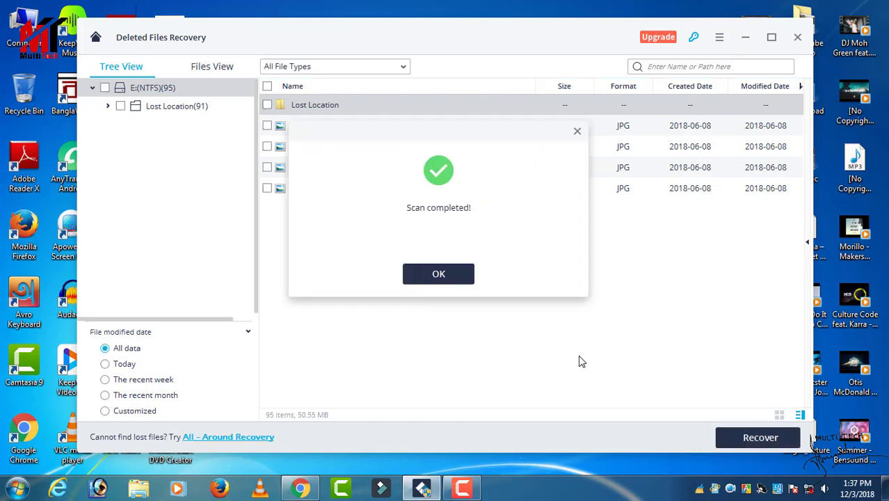
click(444, 281)
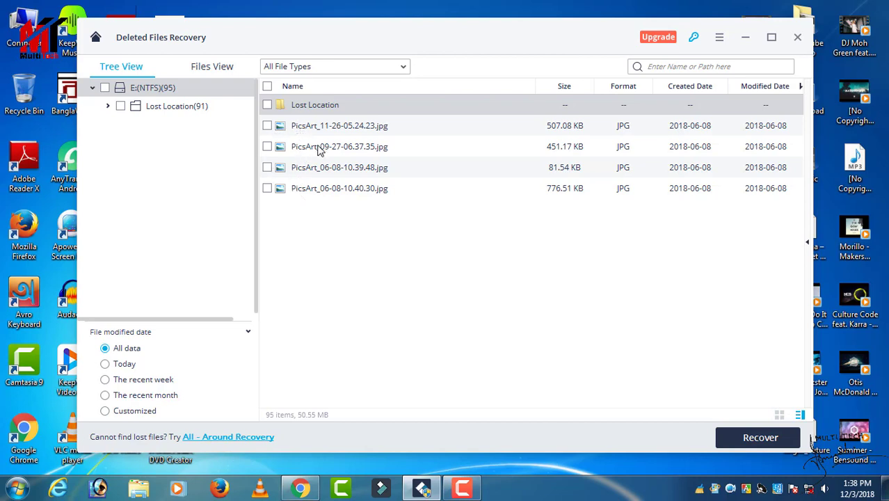
Step: Select the four PicsArt JPG files in the scan results and preview PicsArt_11-26-05.24.23.jpg
click(268, 125)
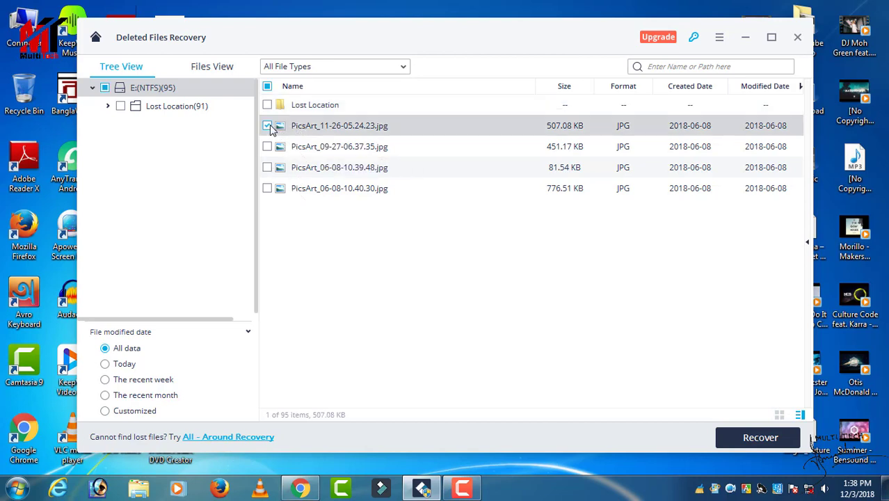
click(267, 146)
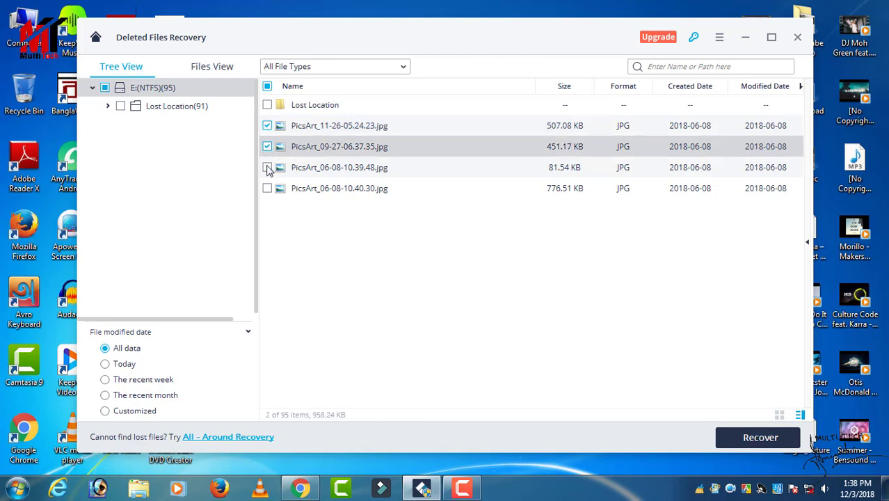
click(267, 167)
click(267, 189)
double_click(299, 127)
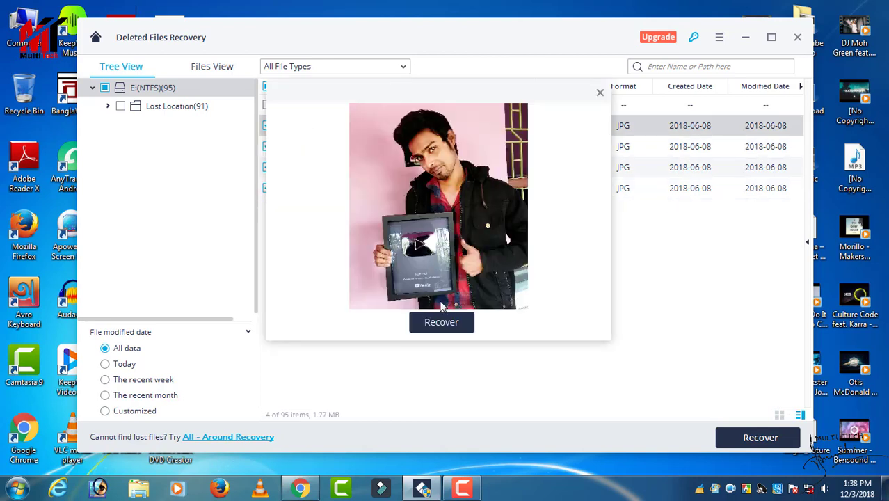
click(599, 92)
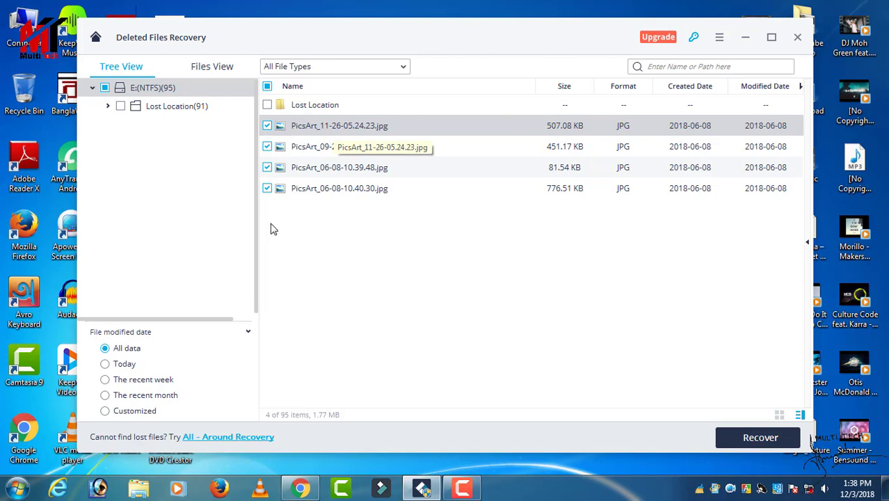
Step: Recover the selected files with the free evaluation version, saving them to Local Disk D:
click(768, 443)
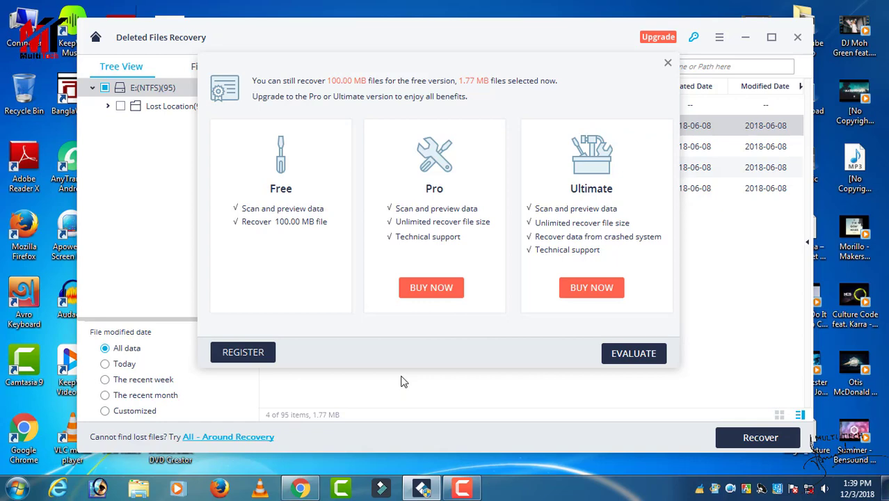
click(635, 355)
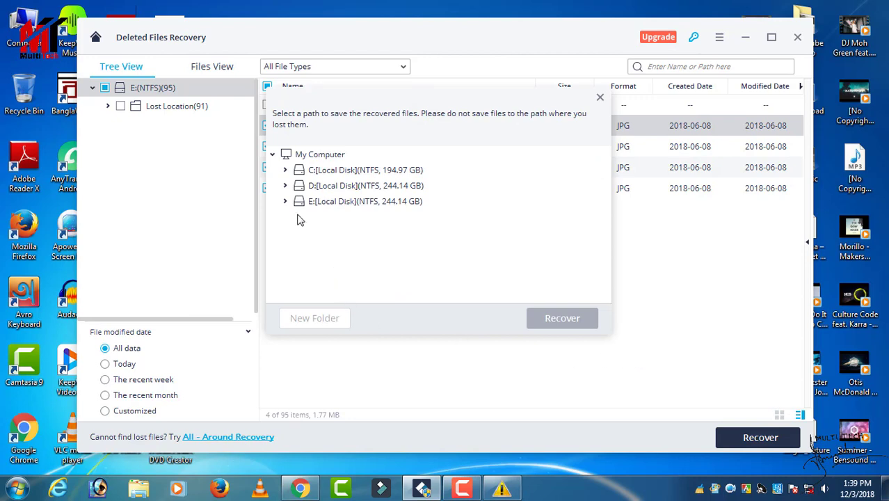
click(331, 192)
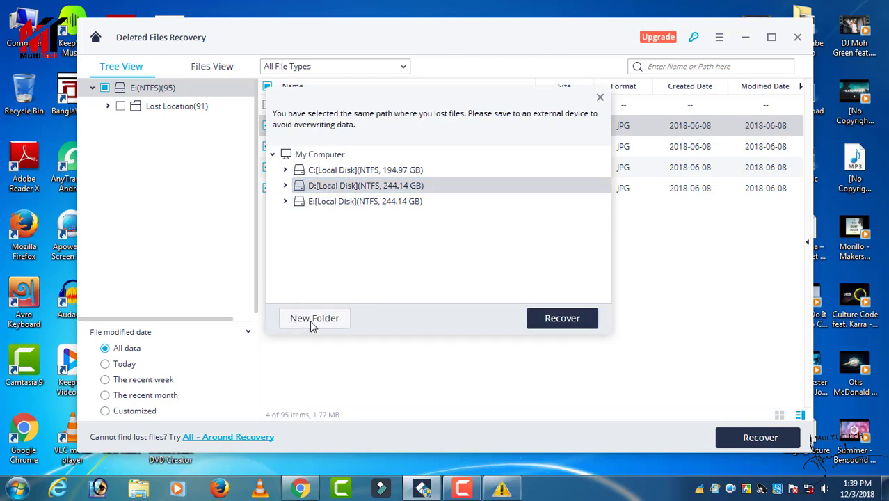
click(553, 320)
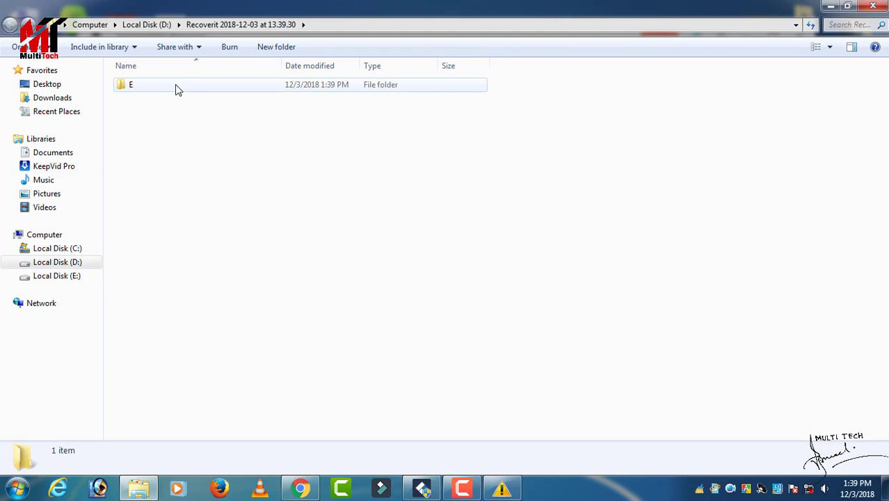
Step: Open the recovered E folder and view the photo PicsArt_11-26-05.24.23 at full size
double_click(176, 89)
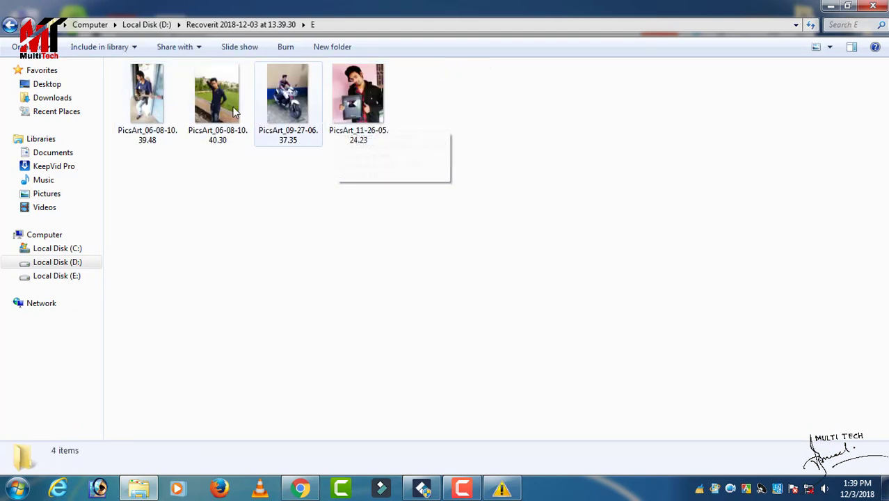
double_click(346, 104)
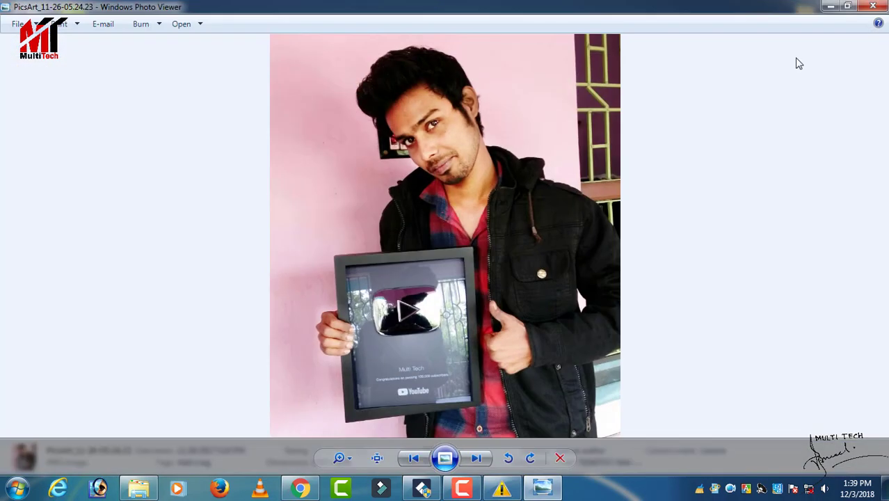
click(873, 6)
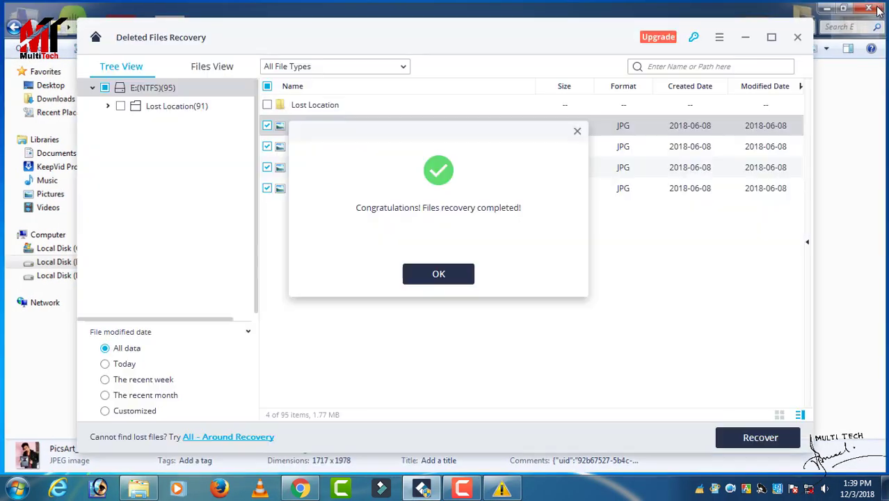
Step: Dismiss the recovery completion notice and exit the Deleted Files Recovery results without saving the scan
click(430, 277)
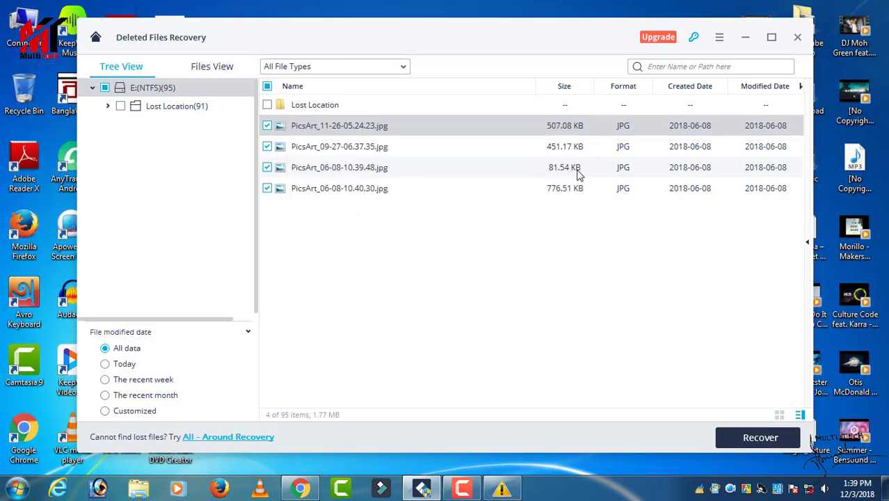
click(95, 37)
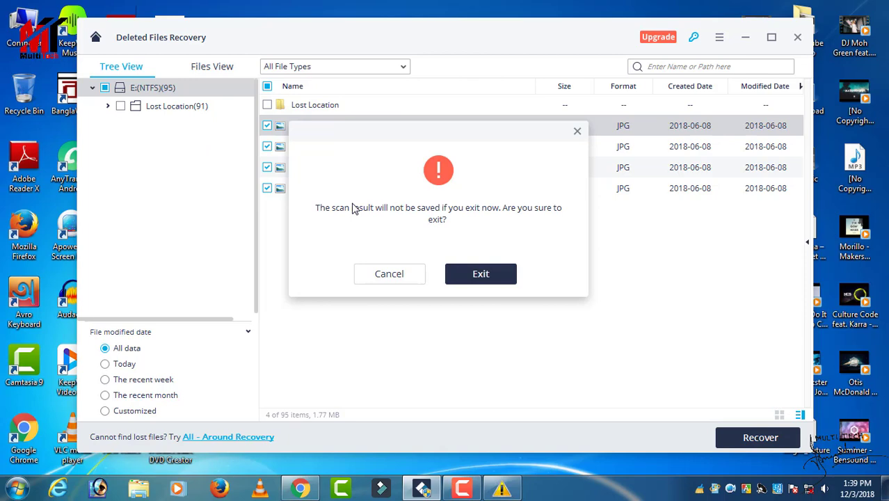
click(476, 273)
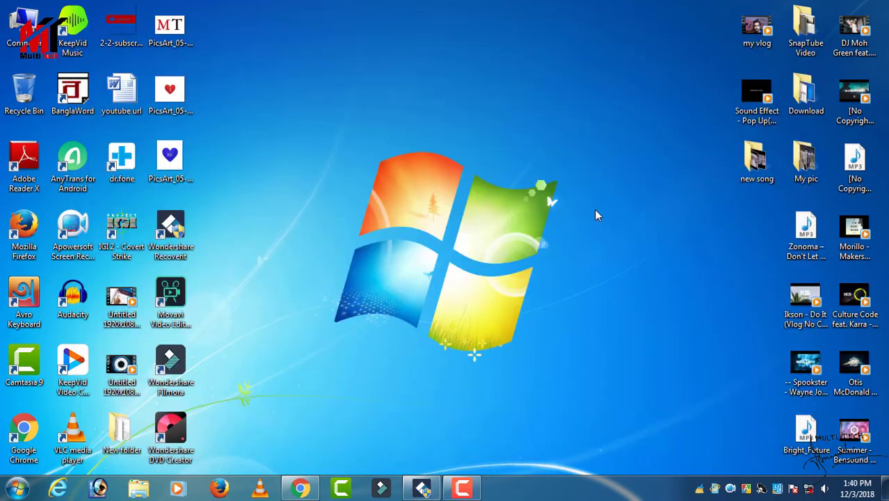